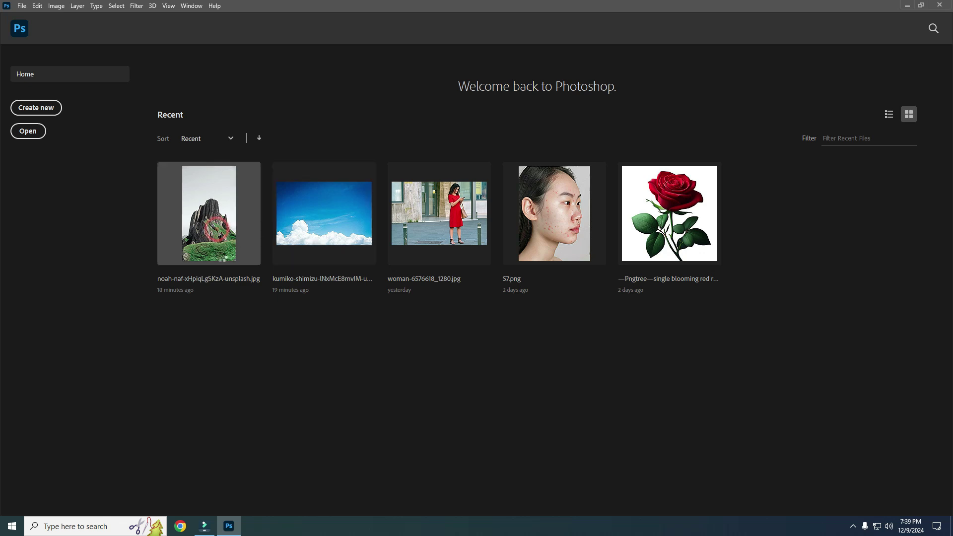
Step: Open the recent mountain photo and the recent blue-sky photo, and bring the mountain document forward
click(221, 252)
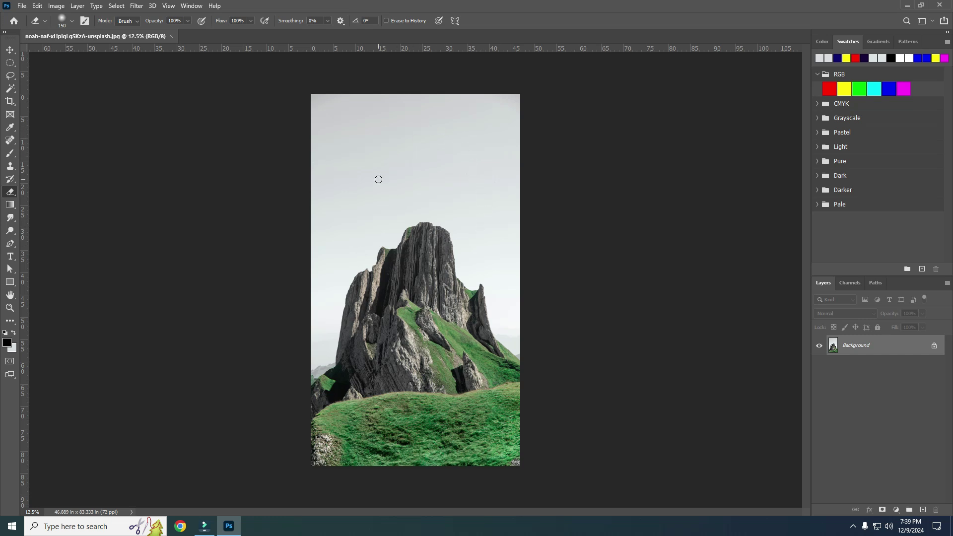
click(14, 20)
click(336, 170)
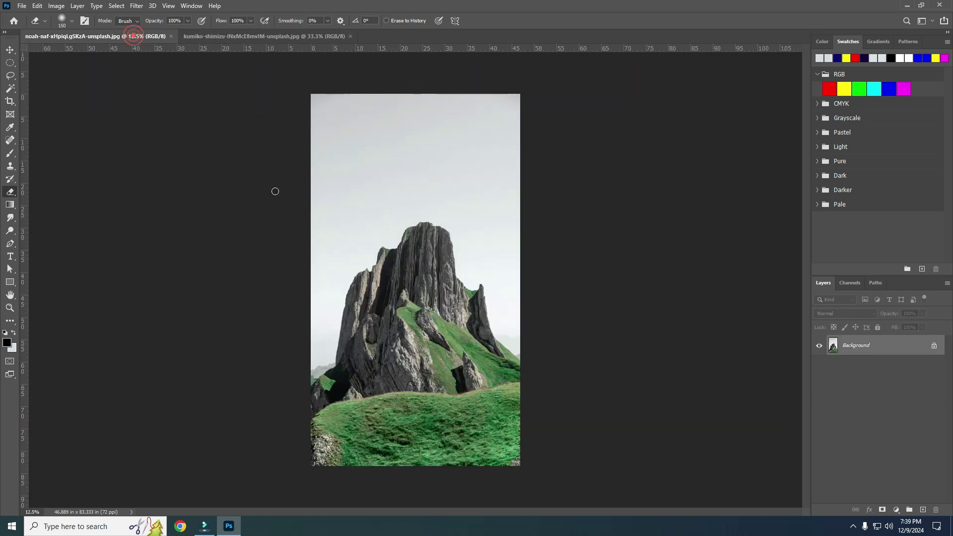
click(133, 37)
Step: Copy the entire blue-sky image and paste it into the mountain document as a new layer
click(243, 35)
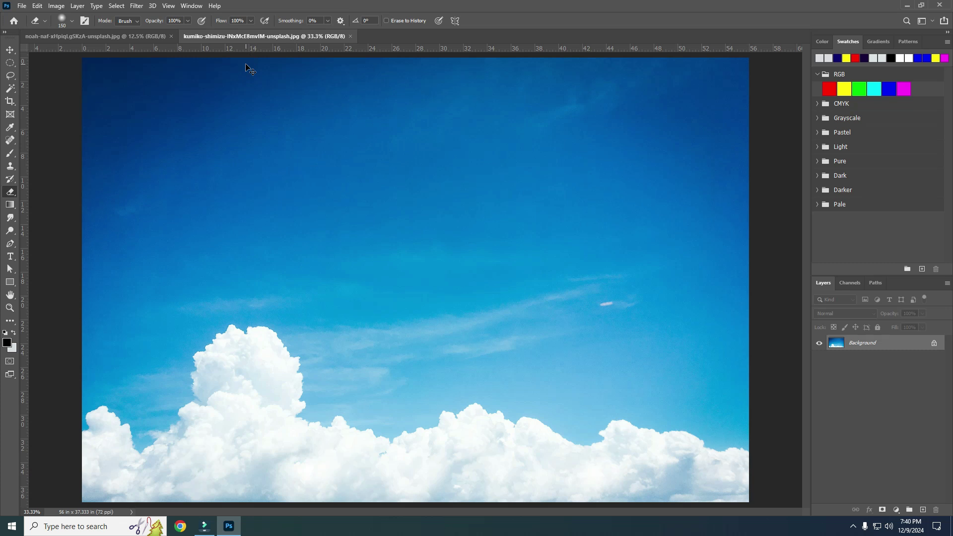
key(ctrl+a)
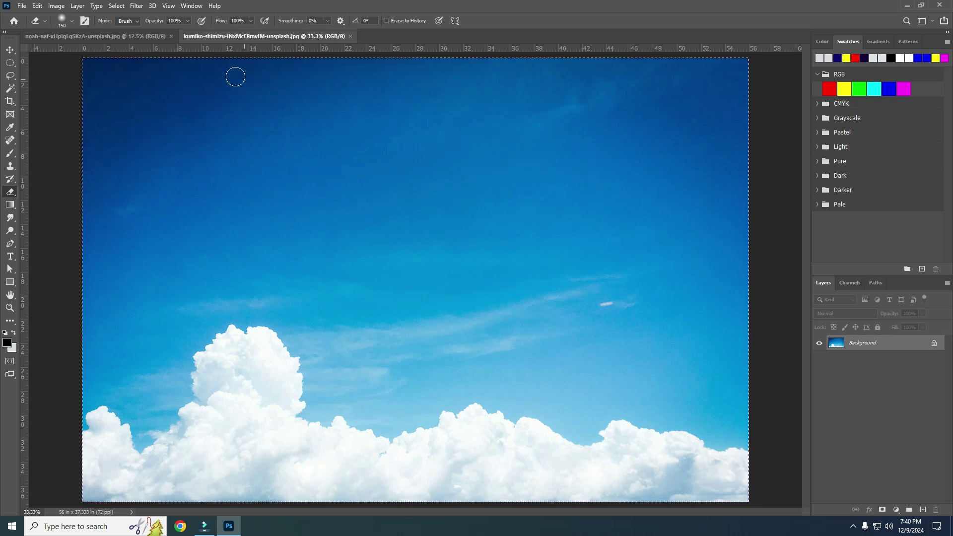
click(138, 36)
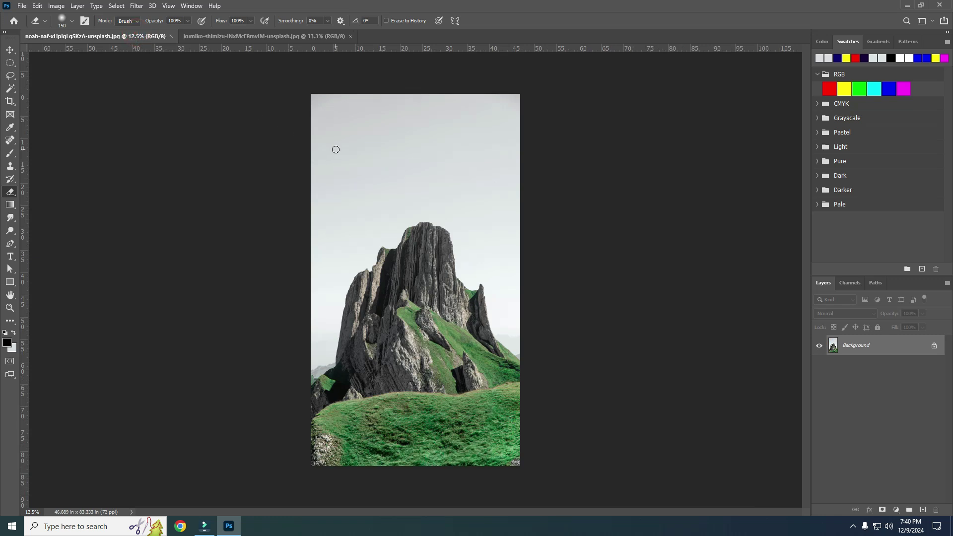
key(ctrl+v)
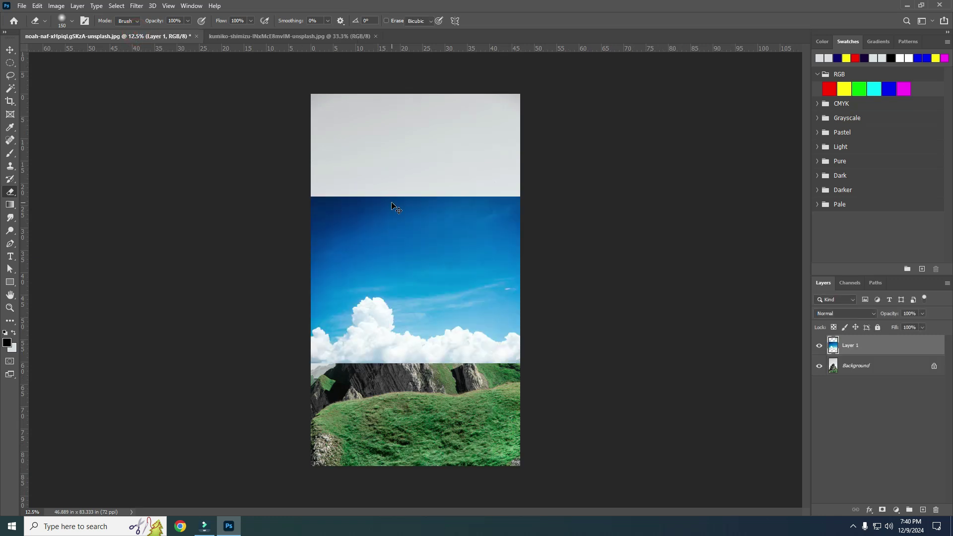
Step: Free-transform the pasted sky layer so it stretches to all four canvas edges, and apply the transformation
key(ctrl+t)
drag(435, 199, 436, 94)
drag(435, 362, 435, 465)
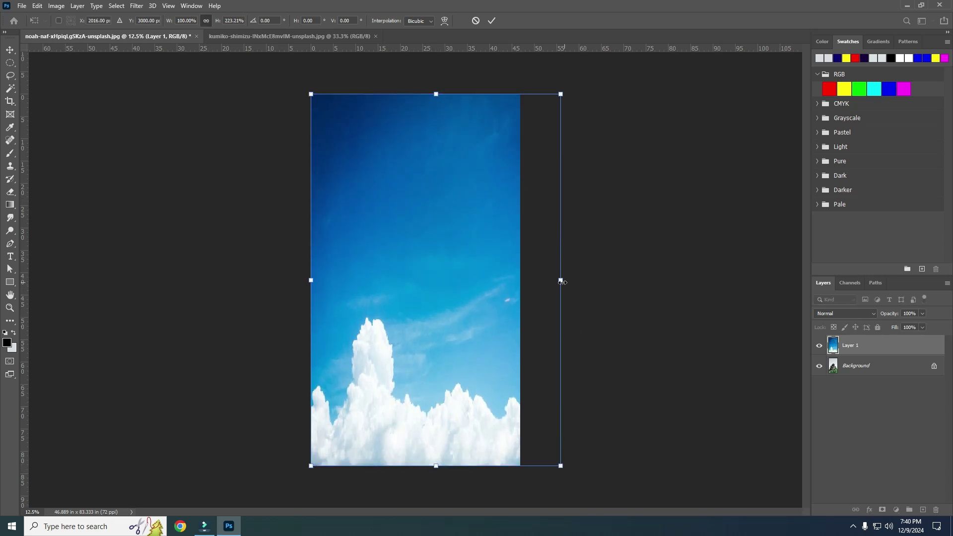
drag(560, 280, 520, 280)
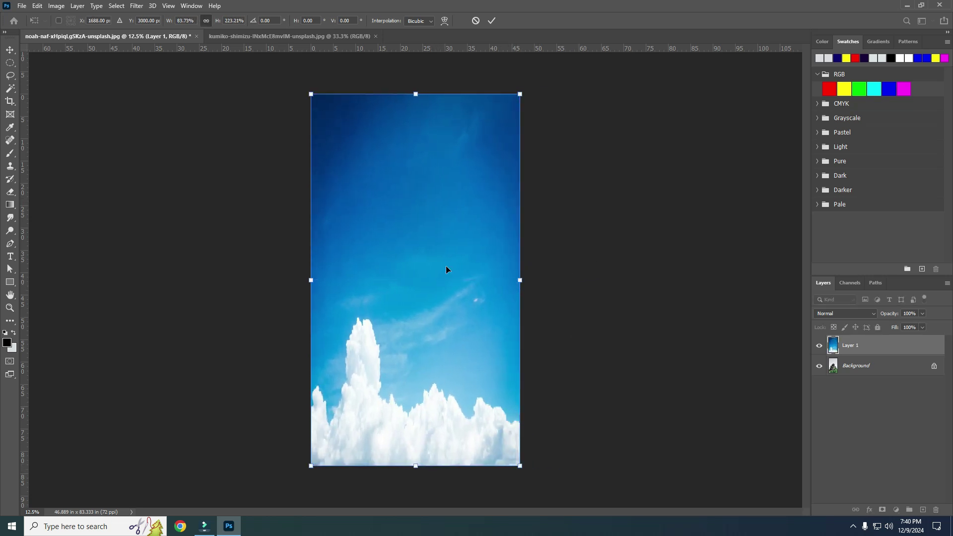
click(492, 22)
key(e)
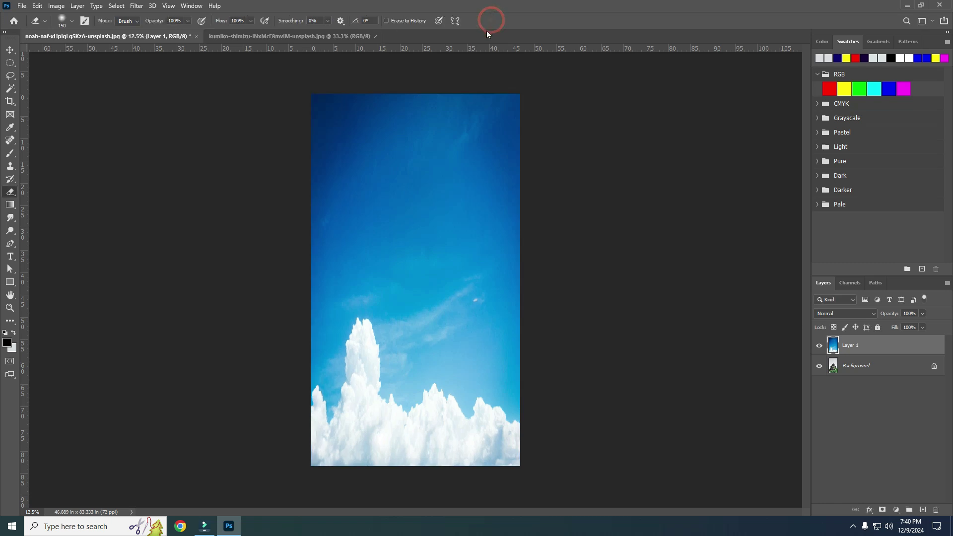
Step: Unlock the mountain background layer, move the sky layer beneath it and select the mountain layer
click(854, 371)
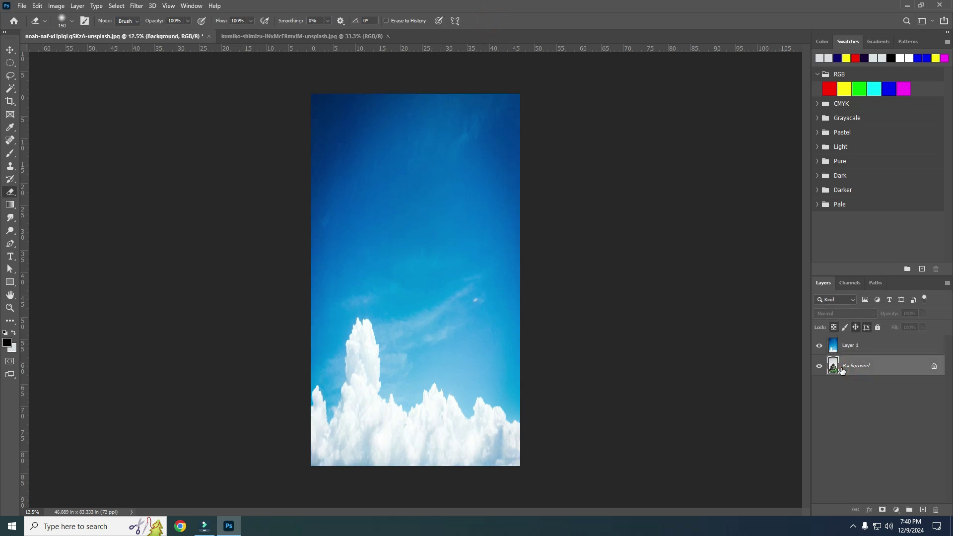
click(934, 368)
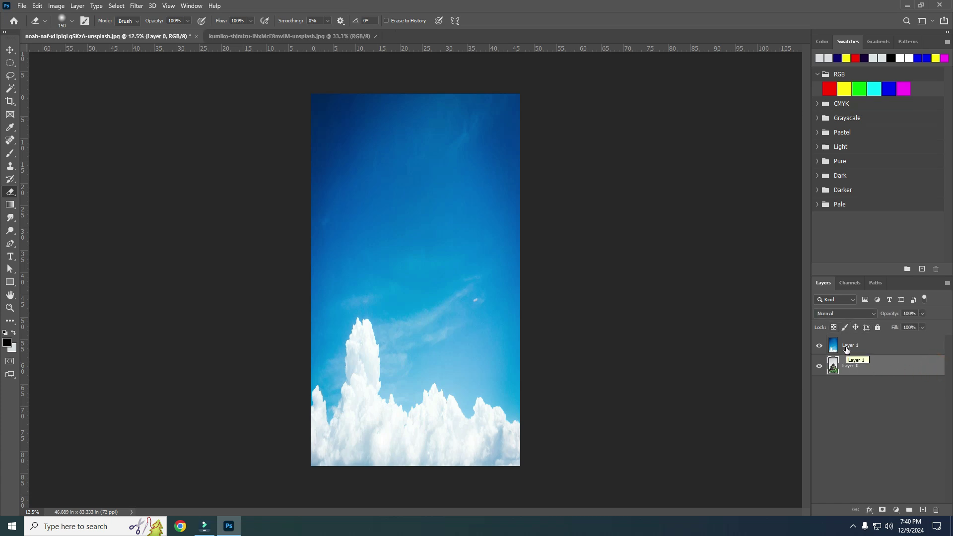
drag(846, 350, 842, 378)
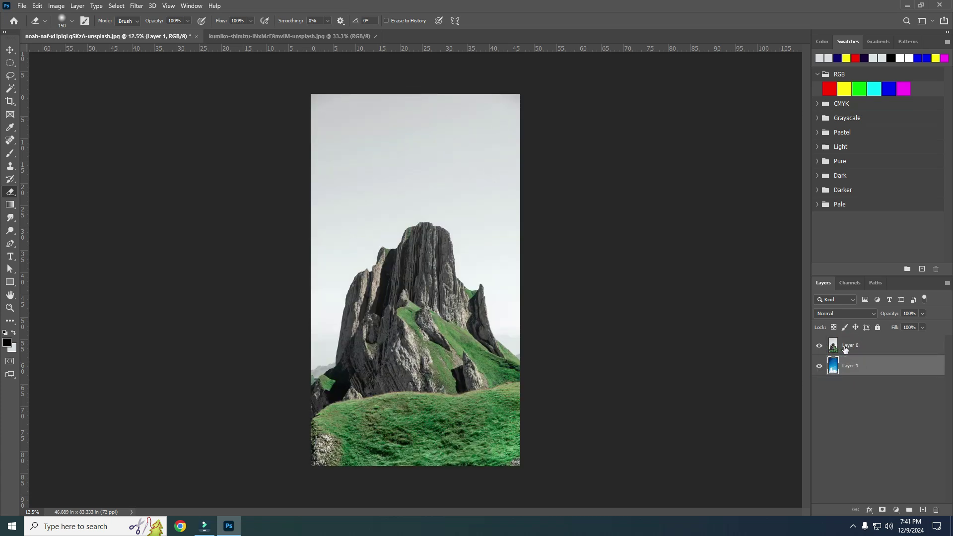
click(847, 349)
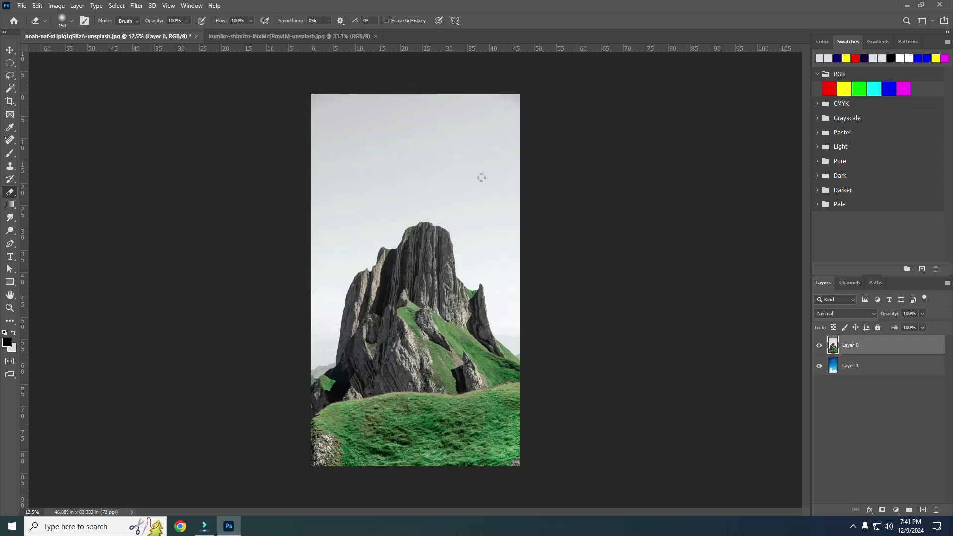
Step: Activate the Background Eraser Tool for the mountain layer
right_click(11, 192)
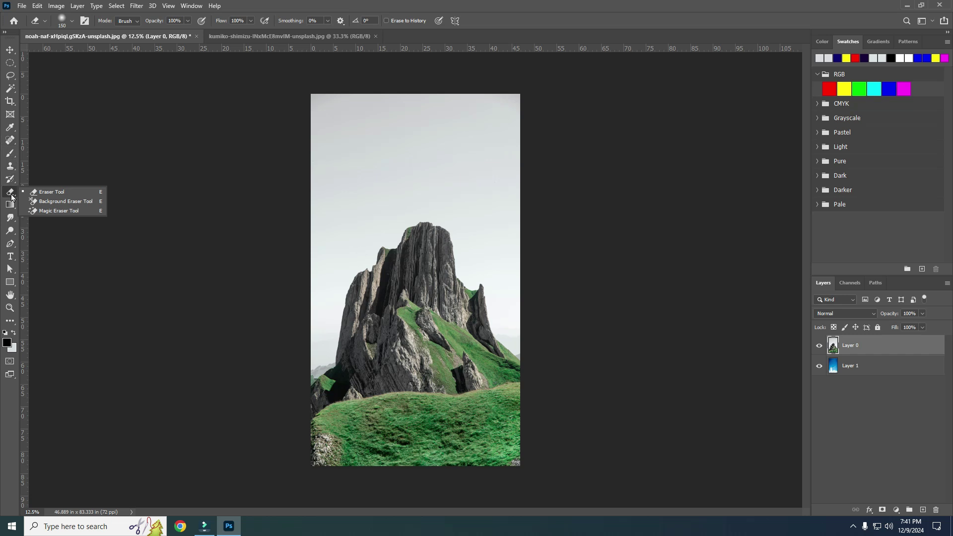
click(49, 191)
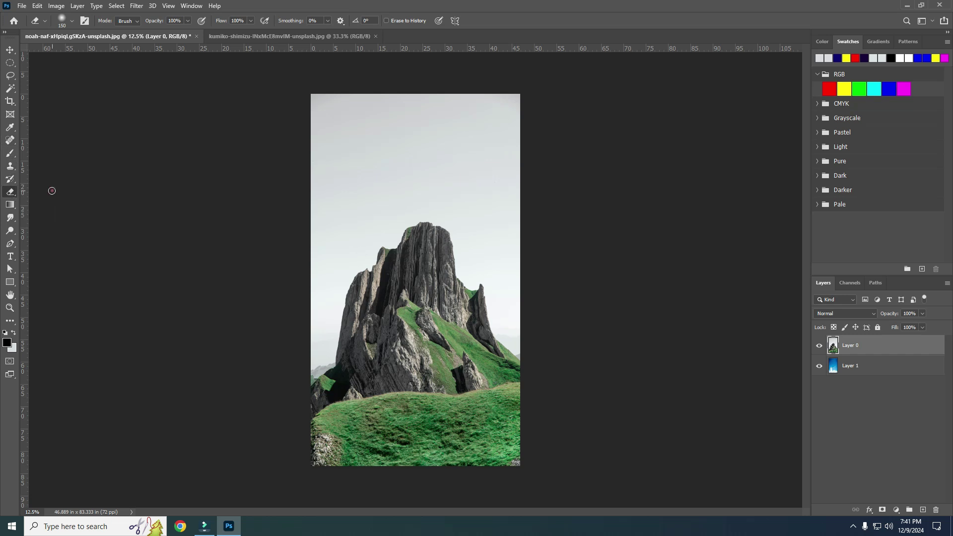
right_click(14, 195)
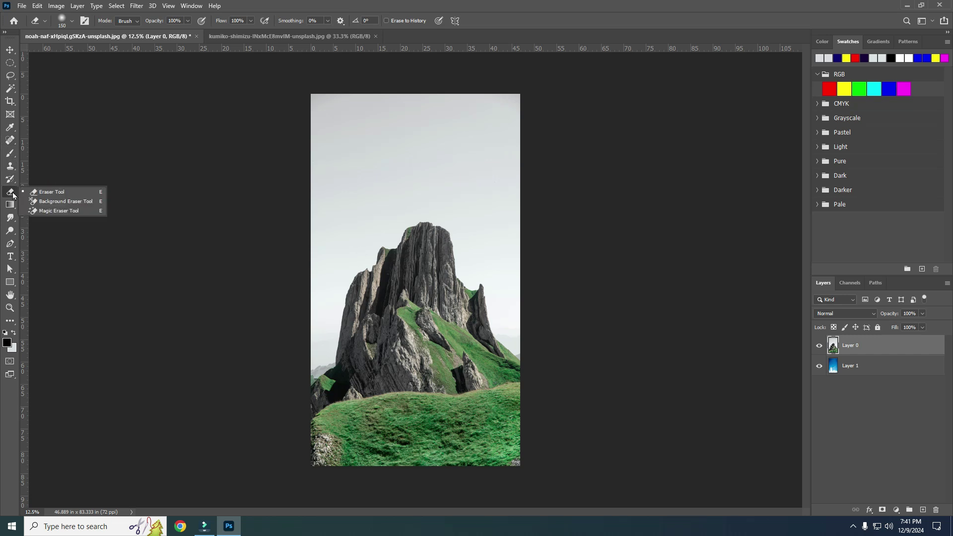
click(49, 201)
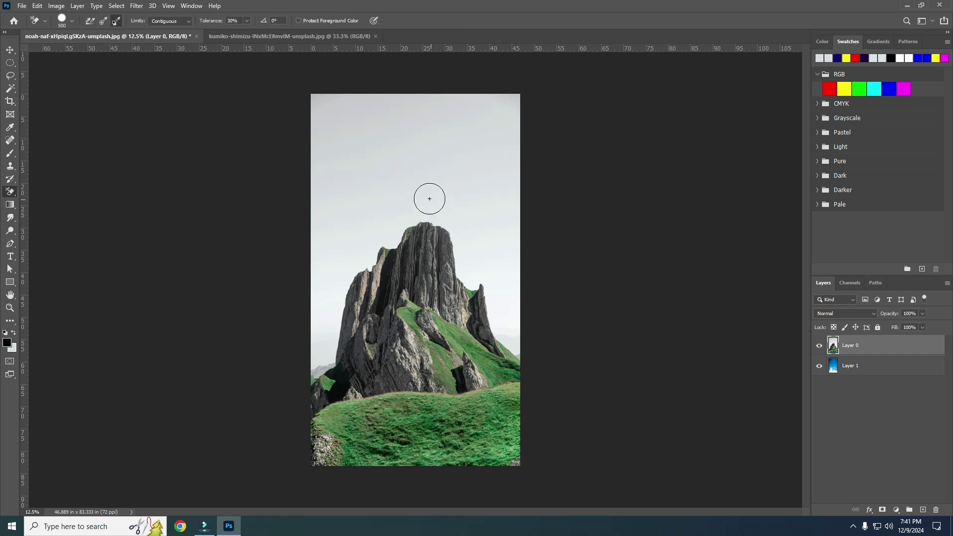
Step: Set the background eraser's brush size to 77 px in its brush settings
click(72, 23)
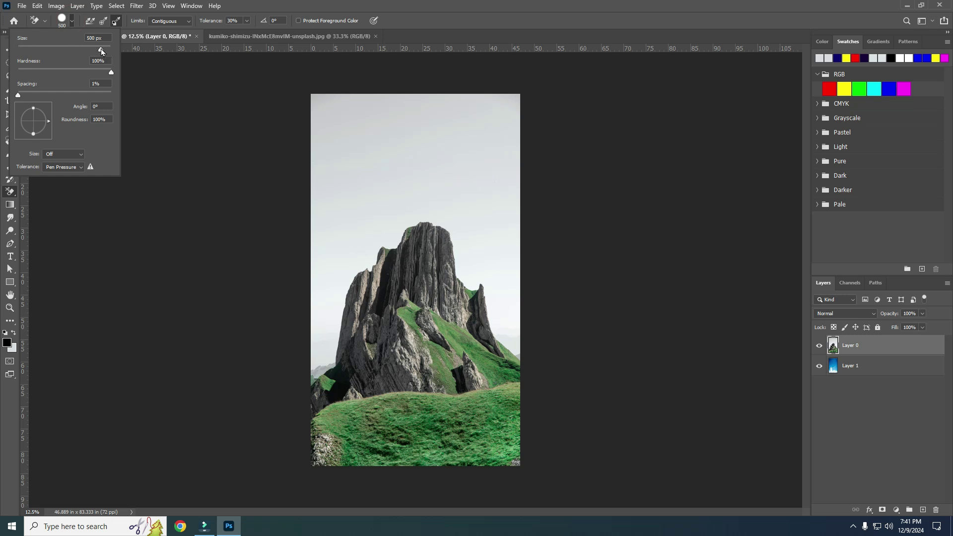
mouse_move(101, 50)
mouse_down()
mouse_move(70, 52)
mouse_move(90, 58)
mouse_move(97, 74)
mouse_move(28, 73)
mouse_move(99, 73)
mouse_up()
click(18, 95)
mouse_move(19, 96)
mouse_down()
mouse_move(106, 94)
mouse_move(18, 95)
mouse_up()
mouse_move(97, 73)
mouse_down()
mouse_move(117, 76)
mouse_move(39, 50)
mouse_up()
key(shift+Tab)
key(Down)
key(Return)
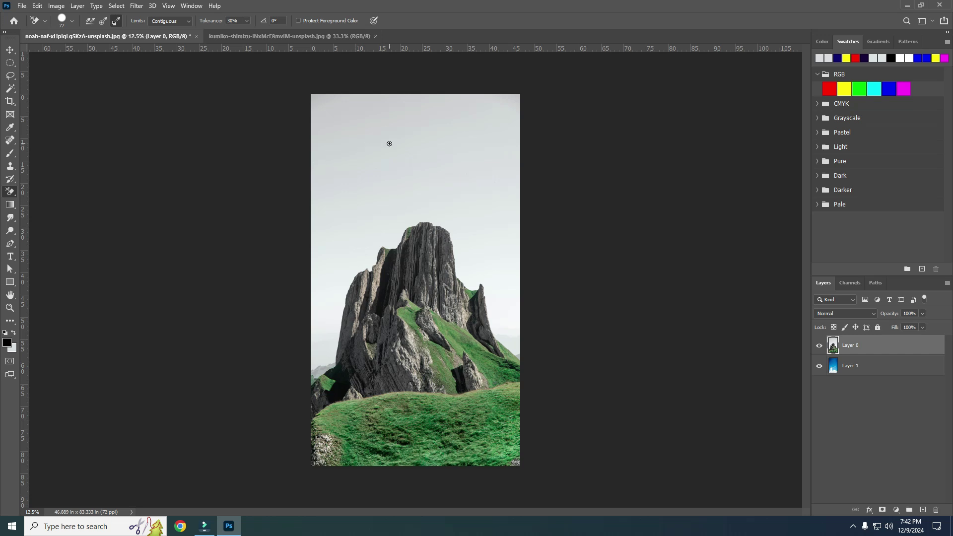
Step: Enlarge the background eraser's brush to 400 px and set its sampling to Continuous
key(bracketright)
key(bracketright)
key(bracketright)
key(bracketright)
key(bracketright)
key(bracketright)
key(bracketright)
key(bracketright)
click(91, 25)
Step: Erase the grey sky in the upper part of the mountain layer, enlarging the brush to 700 px
click(344, 107)
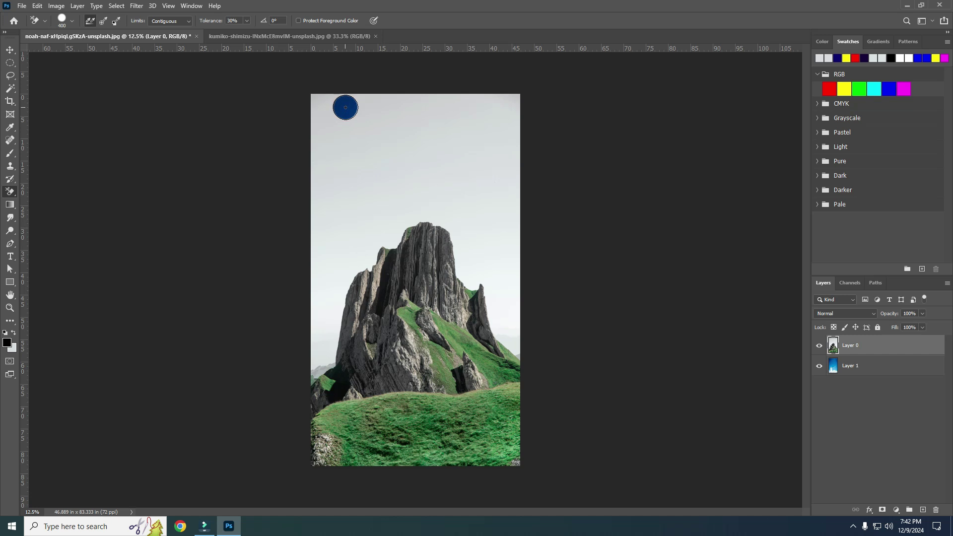
mouse_move(336, 108)
mouse_down()
mouse_move(349, 133)
mouse_move(430, 123)
mouse_move(436, 114)
mouse_move(374, 108)
mouse_move(342, 123)
mouse_move(365, 103)
mouse_move(317, 97)
mouse_move(319, 173)
mouse_move(346, 148)
mouse_move(509, 121)
mouse_move(375, 95)
mouse_move(520, 101)
mouse_move(508, 120)
mouse_move(458, 118)
mouse_move(455, 144)
mouse_move(326, 182)
mouse_move(447, 166)
mouse_move(516, 141)
mouse_move(502, 201)
mouse_move(324, 190)
mouse_move(325, 265)
mouse_up()
key(bracketright)
key(bracketright)
key(bracketright)
click(359, 182)
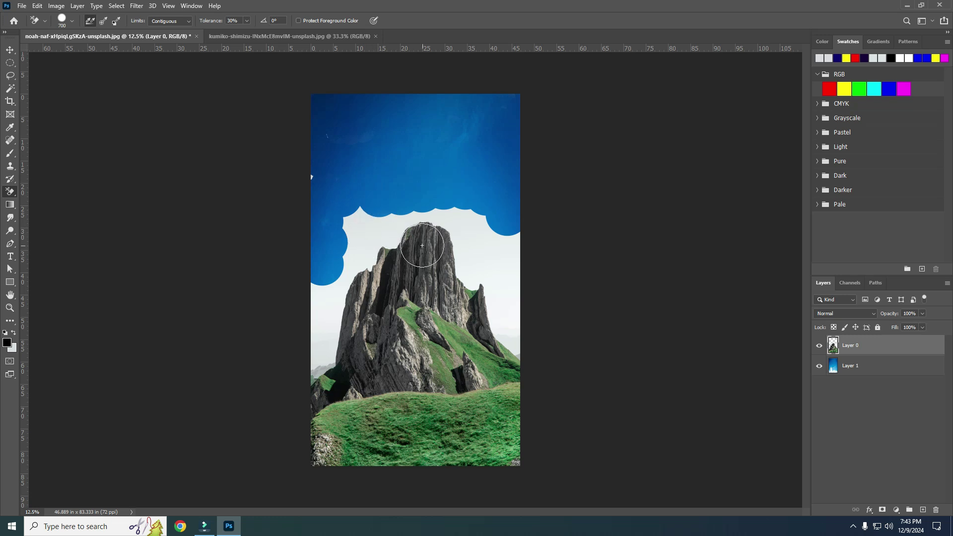
Step: Erase the sky around the peak's summit and undo the stroke that cuts across the rock
mouse_move(397, 234)
mouse_down()
mouse_move(380, 232)
mouse_move(402, 222)
mouse_move(471, 229)
mouse_move(476, 267)
mouse_move(506, 305)
mouse_move(436, 254)
mouse_up()
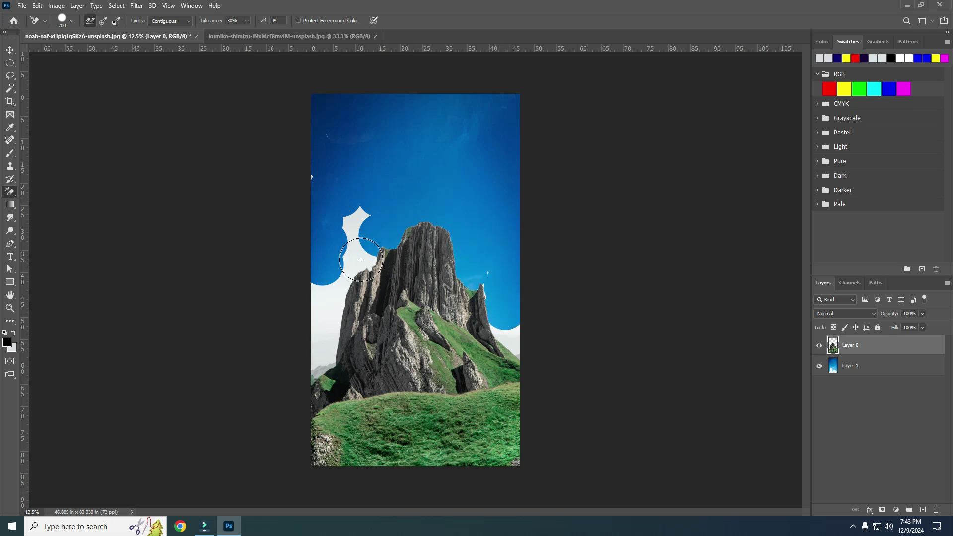
drag(360, 260, 449, 272)
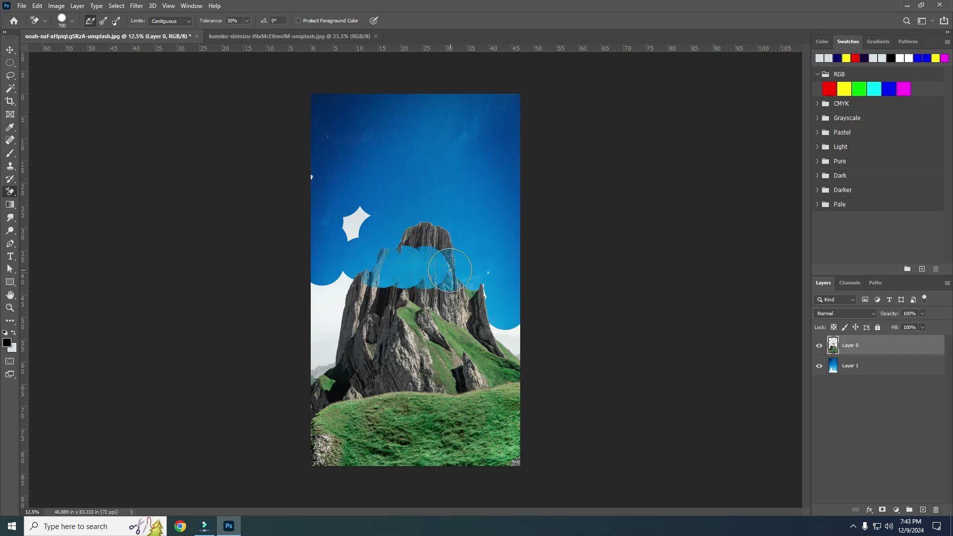
key(ctrl+z)
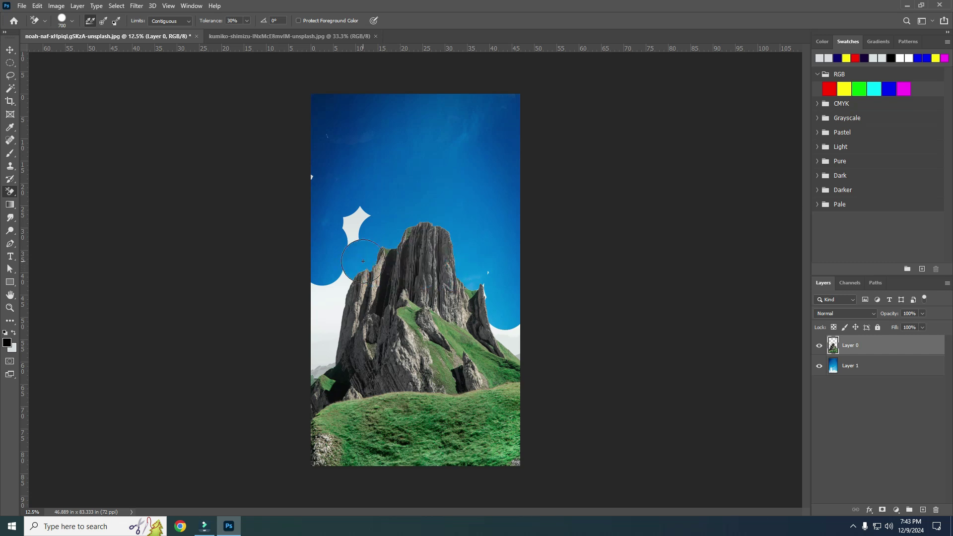
Step: Erase the remaining grey sky patches along both slopes of the mountain and at the canvas edges
click(355, 218)
mouse_move(337, 288)
mouse_down()
mouse_move(339, 280)
mouse_move(352, 280)
mouse_move(334, 296)
mouse_move(312, 361)
mouse_up()
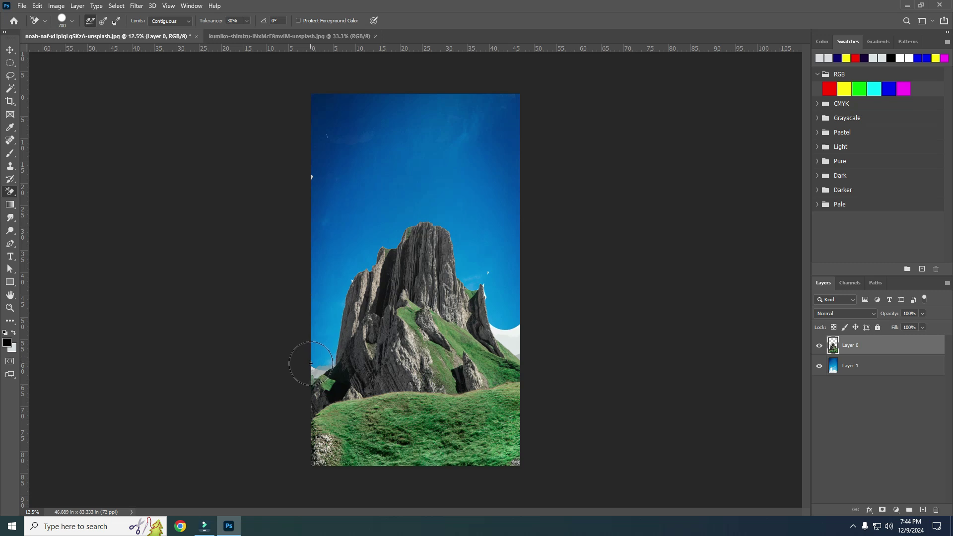
click(314, 177)
drag(485, 281, 526, 353)
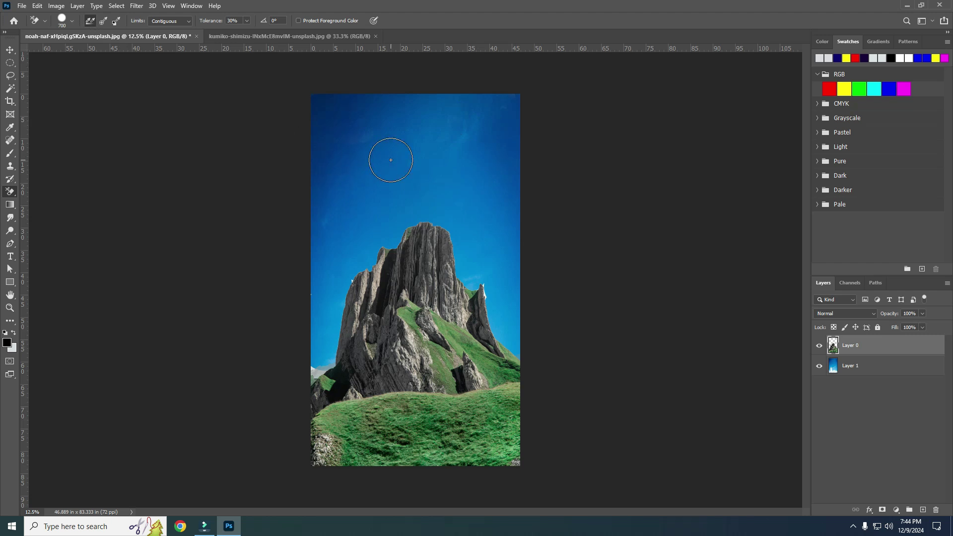
Step: Undo all the Continuous-sampling eraser strokes on the mountain layer
key(ctrl+z)
key(ctrl+z)
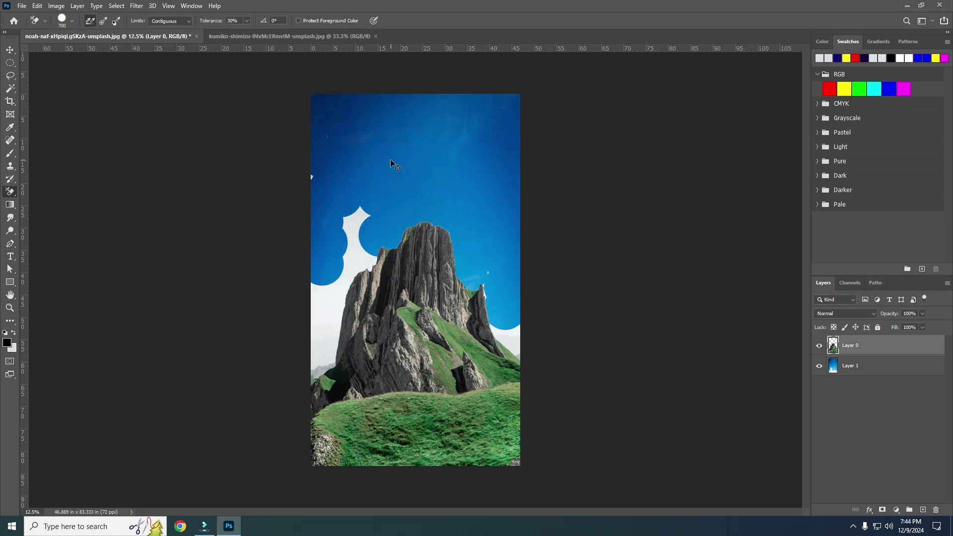
key(ctrl+z)
key(ctrl+z)
key(ctrl+z)
key(ctrl+z)
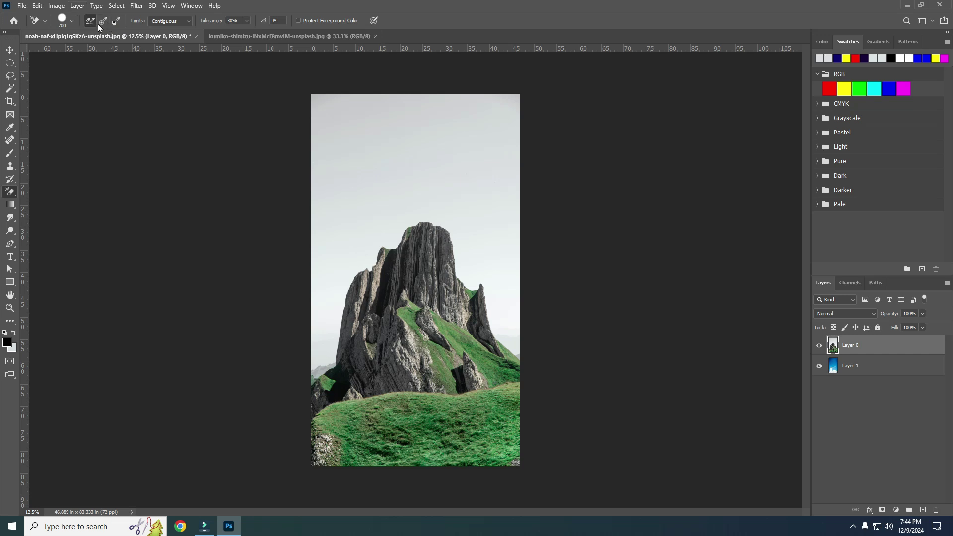
Step: Set the background eraser's sampling to Once and erase the grey sky above and around the peak
click(103, 21)
click(357, 128)
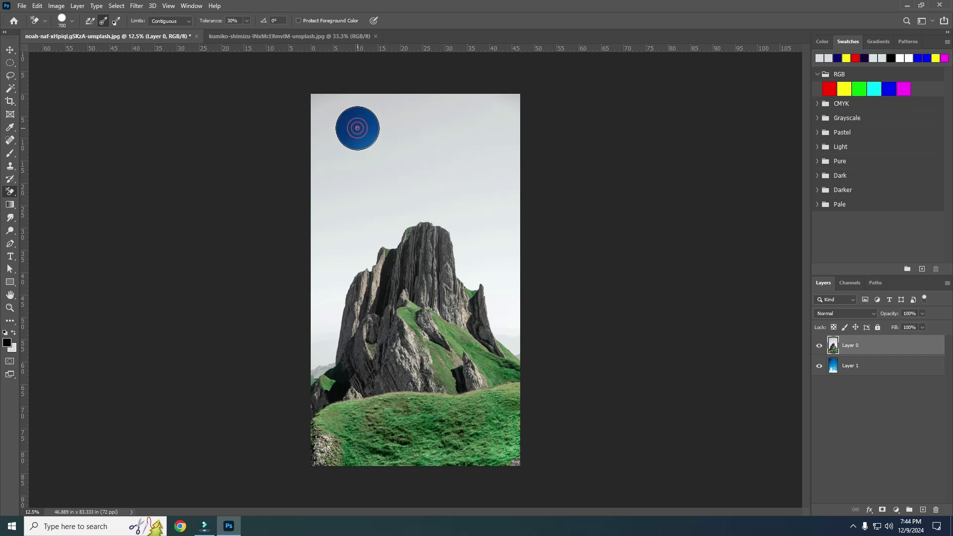
mouse_move(357, 128)
mouse_down()
mouse_move(496, 163)
mouse_move(458, 165)
mouse_move(475, 174)
mouse_move(498, 167)
mouse_move(510, 142)
mouse_move(484, 177)
mouse_move(440, 181)
mouse_move(486, 189)
mouse_move(506, 138)
mouse_up()
mouse_move(467, 184)
mouse_down()
mouse_move(440, 178)
mouse_move(510, 188)
mouse_move(419, 180)
mouse_move(454, 170)
mouse_up()
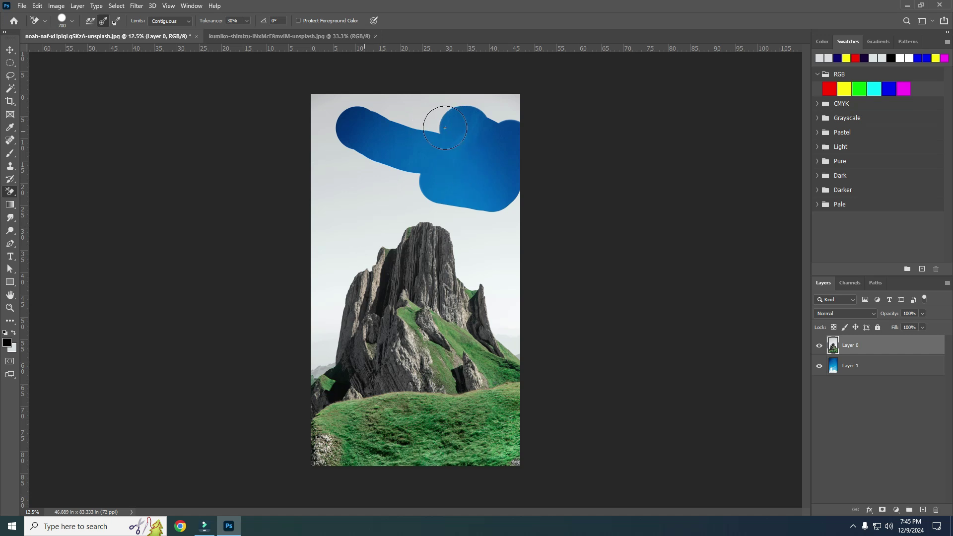
mouse_move(445, 128)
mouse_down()
mouse_move(398, 105)
mouse_move(321, 100)
mouse_move(513, 102)
mouse_move(334, 153)
mouse_move(321, 143)
mouse_move(332, 123)
mouse_move(365, 166)
mouse_move(405, 180)
mouse_move(385, 191)
mouse_move(387, 202)
mouse_move(336, 204)
mouse_move(323, 196)
mouse_move(325, 174)
mouse_move(336, 223)
mouse_move(325, 235)
mouse_move(323, 344)
mouse_move(351, 251)
mouse_move(370, 237)
mouse_move(424, 213)
mouse_move(477, 217)
mouse_move(488, 220)
mouse_move(417, 240)
mouse_move(477, 253)
mouse_up()
click(477, 253)
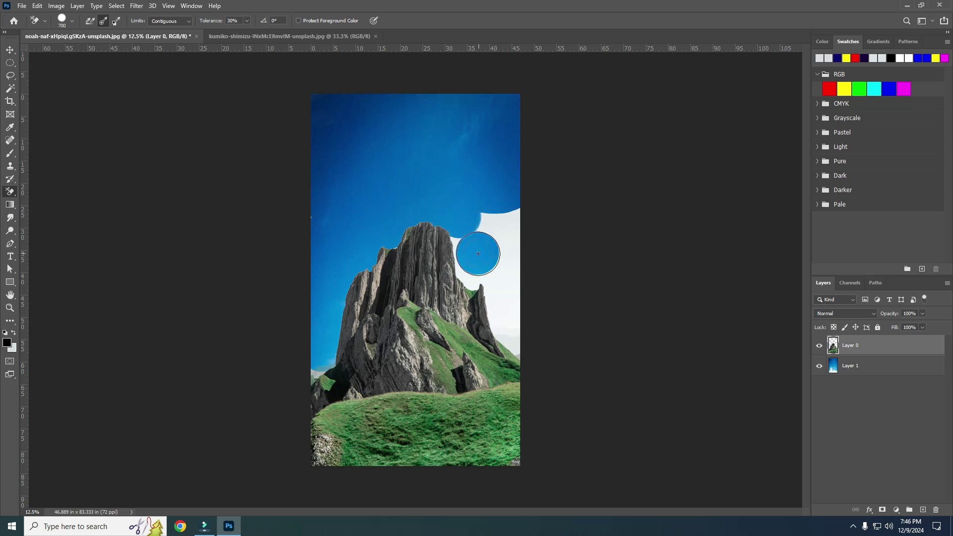
Step: Erase the leftover grey sky along the mountain's right-hand slope down to the canvas edge
drag(461, 261, 455, 261)
mouse_move(455, 238)
mouse_down()
mouse_move(508, 221)
mouse_move(480, 215)
mouse_move(497, 267)
mouse_move(509, 262)
mouse_move(515, 335)
mouse_move(488, 323)
mouse_up()
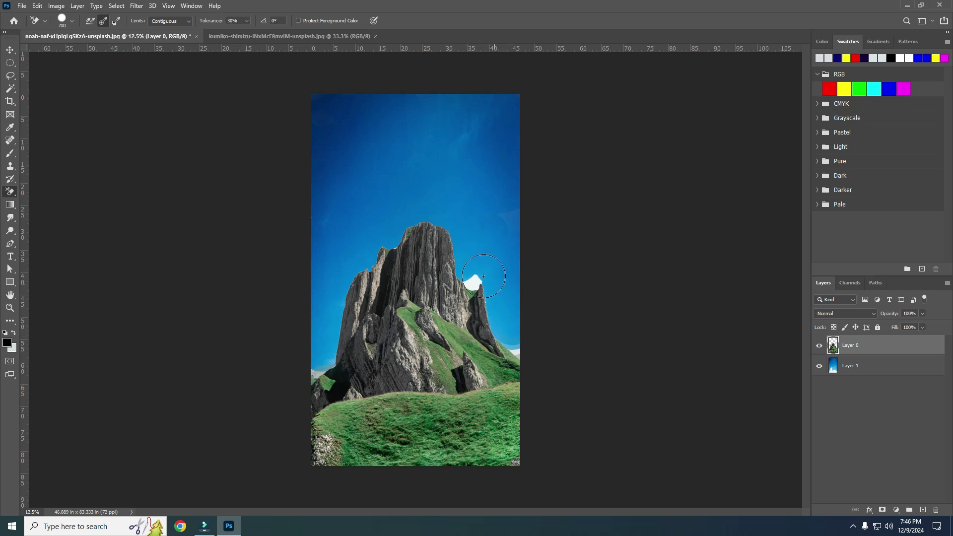
drag(483, 276, 459, 300)
drag(531, 340, 524, 350)
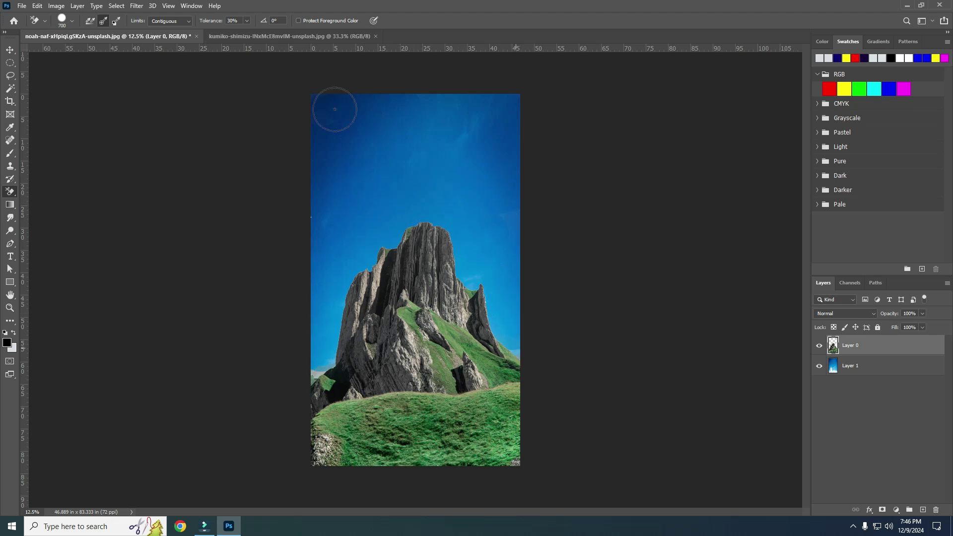
Step: Undo all the Once-sampling eraser strokes and set the background eraser's sampling to Background Swatch
click(103, 22)
key(ctrl+z)
key(ctrl+z)
key(ctrl+z)
key(ctrl+z)
key(ctrl+z)
key(ctrl+z)
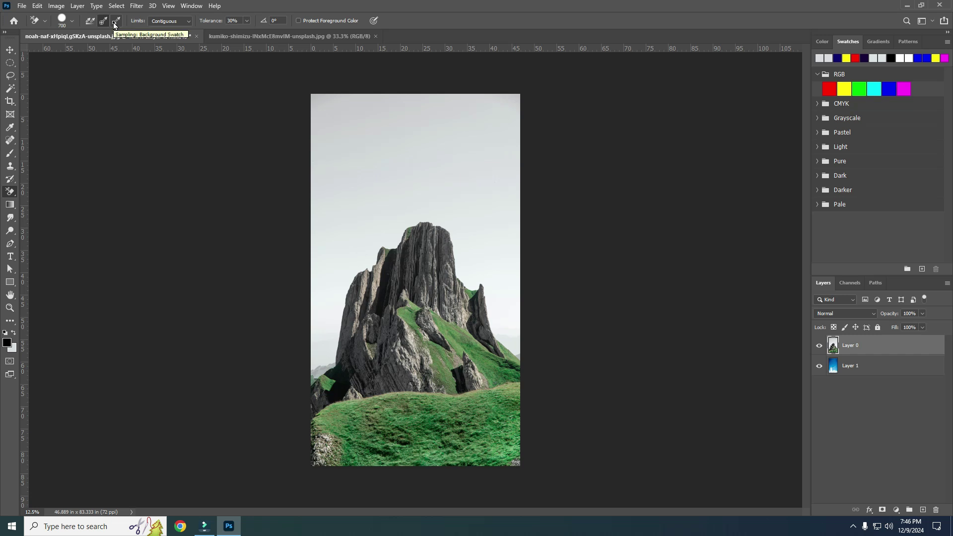
click(115, 22)
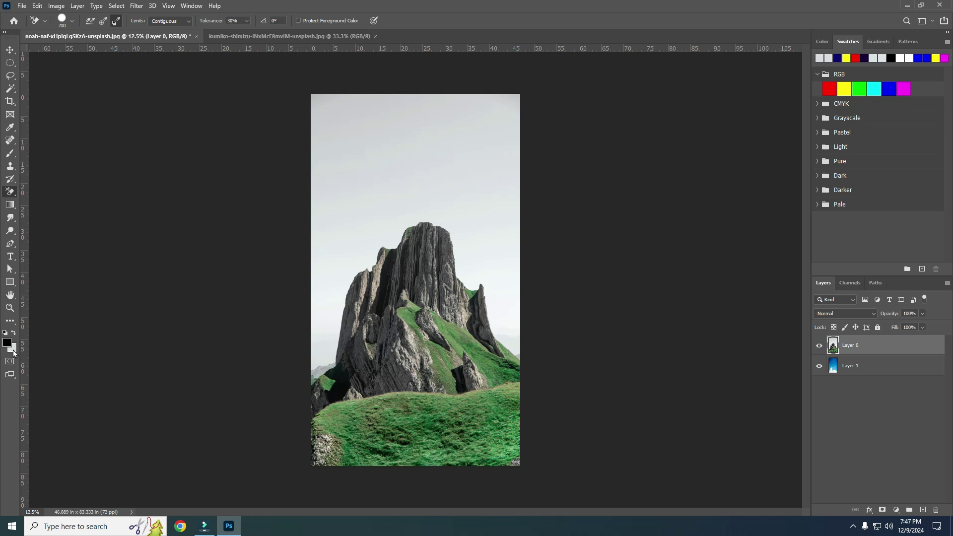
Step: Set the background color to the light grey sampled from the upper sky and return to the Background Eraser Tool
click(14, 350)
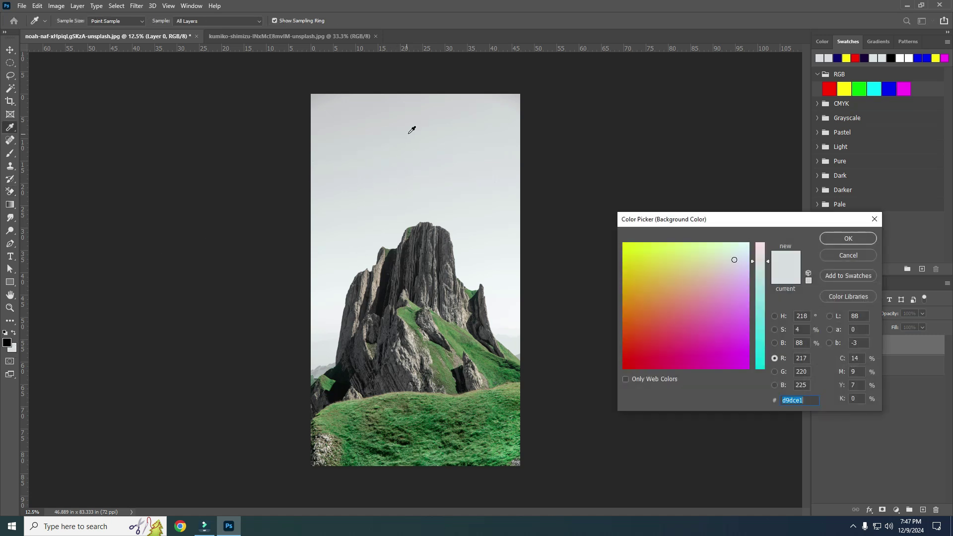
click(460, 141)
click(835, 240)
key(e)
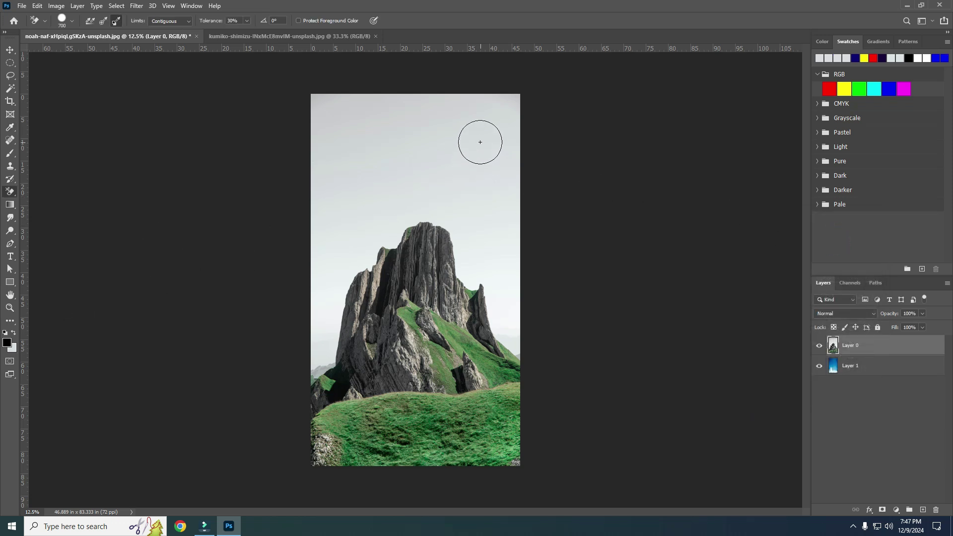
Step: Erase the grey sky along the top of the photo and down the mountain's left-hand side using Background Swatch sampling
click(329, 122)
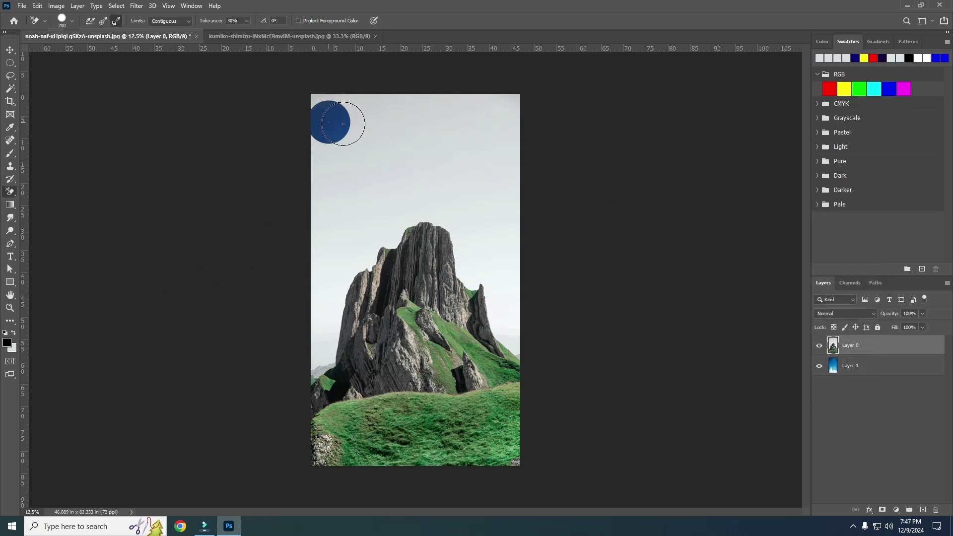
click(351, 123)
click(372, 122)
click(394, 119)
click(415, 118)
click(373, 110)
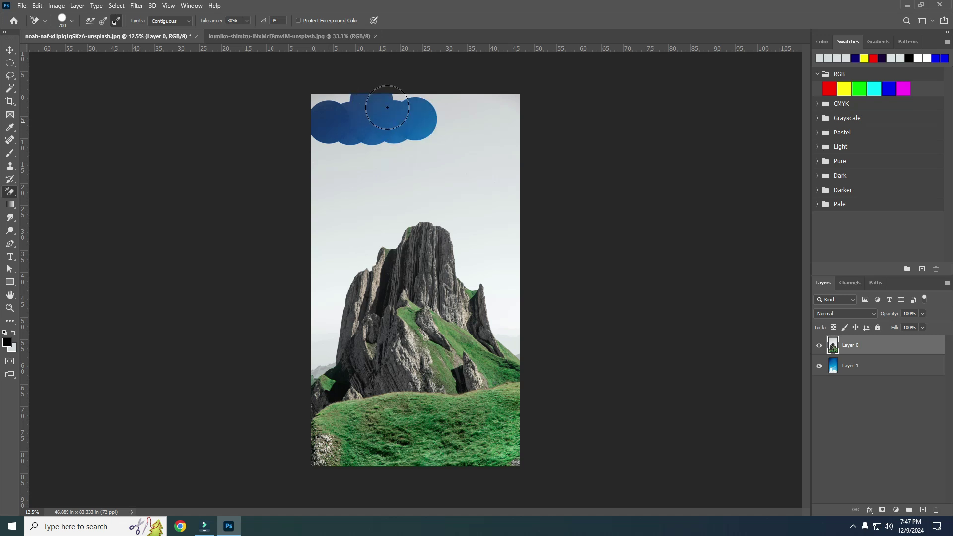
mouse_move(399, 100)
mouse_down()
mouse_move(310, 98)
mouse_move(436, 89)
mouse_move(517, 127)
mouse_move(436, 131)
mouse_move(385, 154)
mouse_move(328, 153)
mouse_move(312, 142)
mouse_move(323, 225)
mouse_move(317, 357)
mouse_up()
mouse_move(354, 263)
mouse_down()
mouse_move(357, 202)
mouse_move(340, 165)
mouse_move(426, 177)
mouse_move(504, 166)
mouse_move(483, 206)
mouse_up()
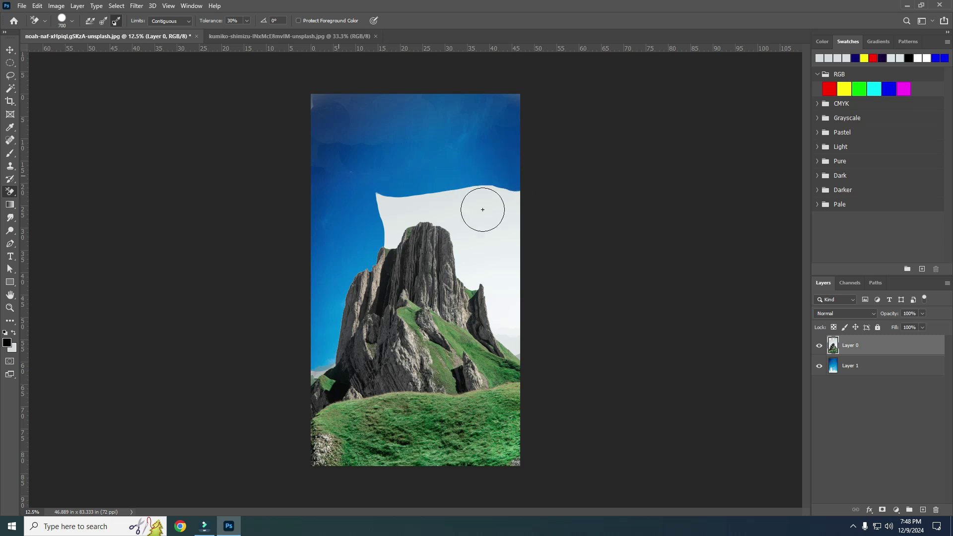
Step: Erase the remaining grey sky around the peak and down the mountain's right-hand slope, keeping the Background Eraser Tool selected
mouse_move(332, 225)
mouse_down()
mouse_move(443, 205)
mouse_move(382, 201)
mouse_up()
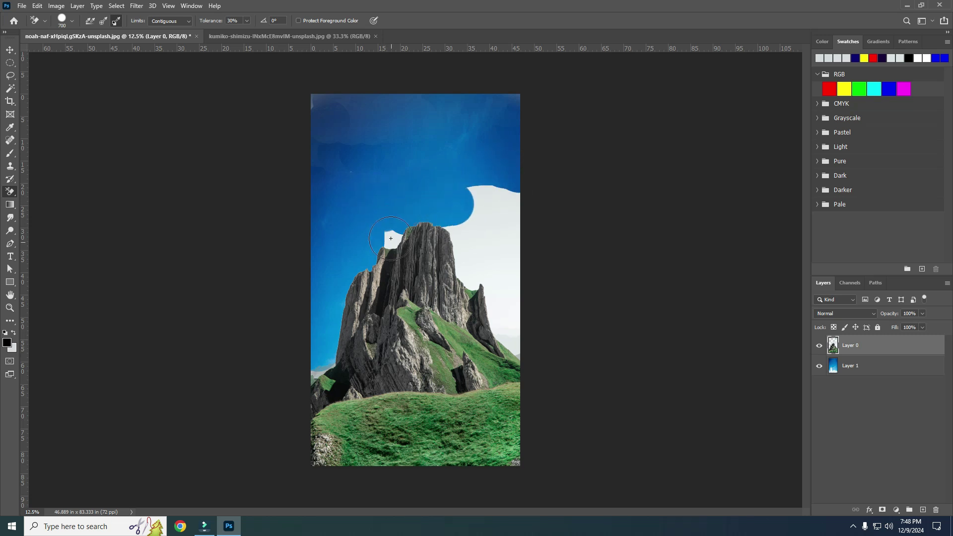
mouse_move(391, 238)
mouse_down()
mouse_move(476, 207)
mouse_move(475, 233)
mouse_up()
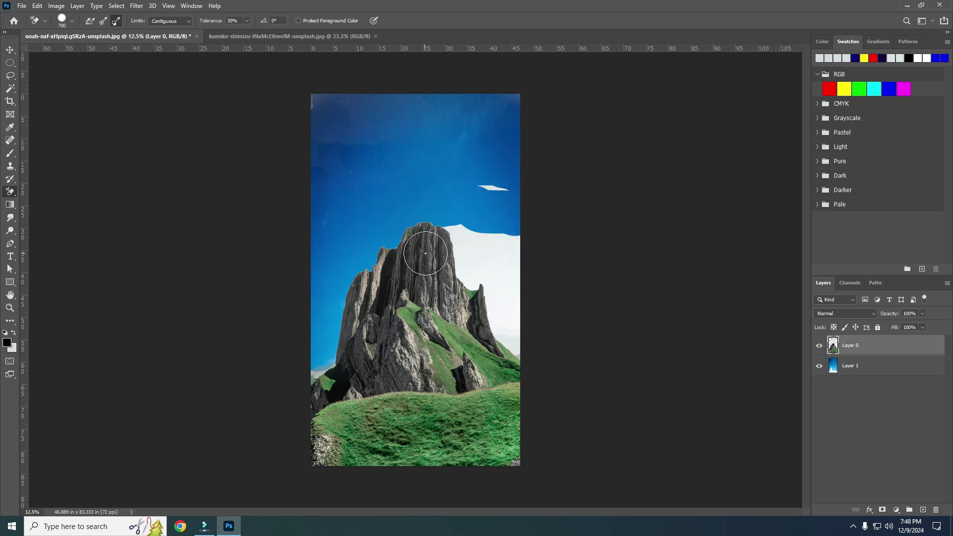
drag(430, 265, 405, 267)
drag(502, 189, 478, 337)
right_click(10, 191)
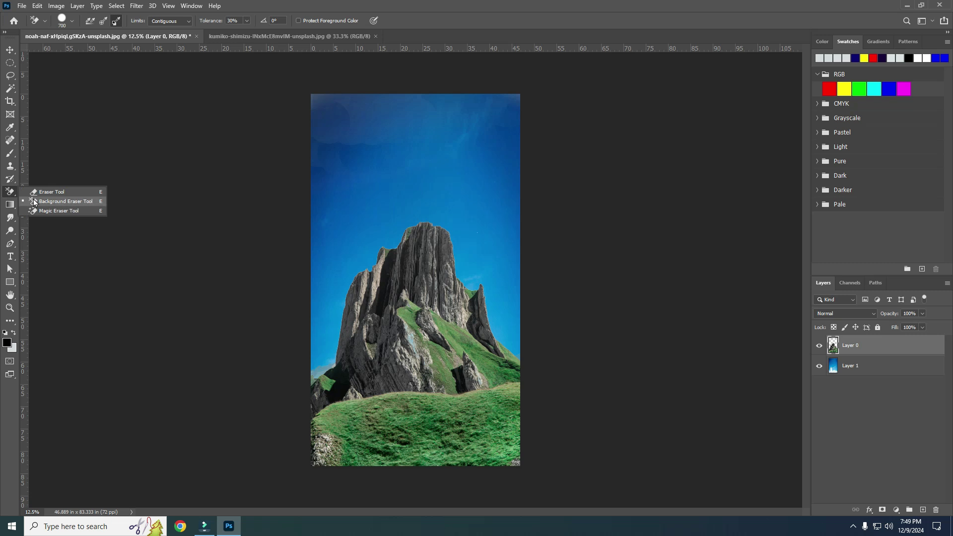
click(91, 202)
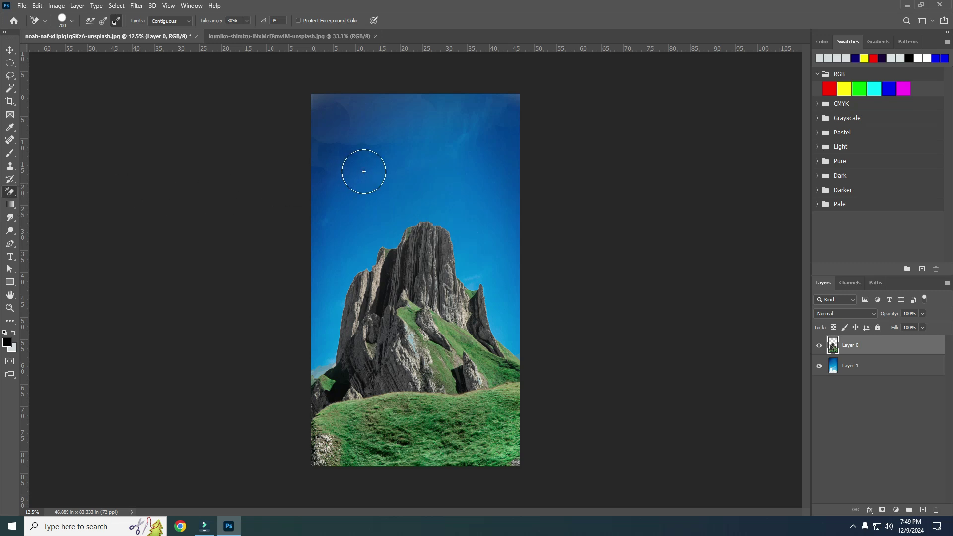